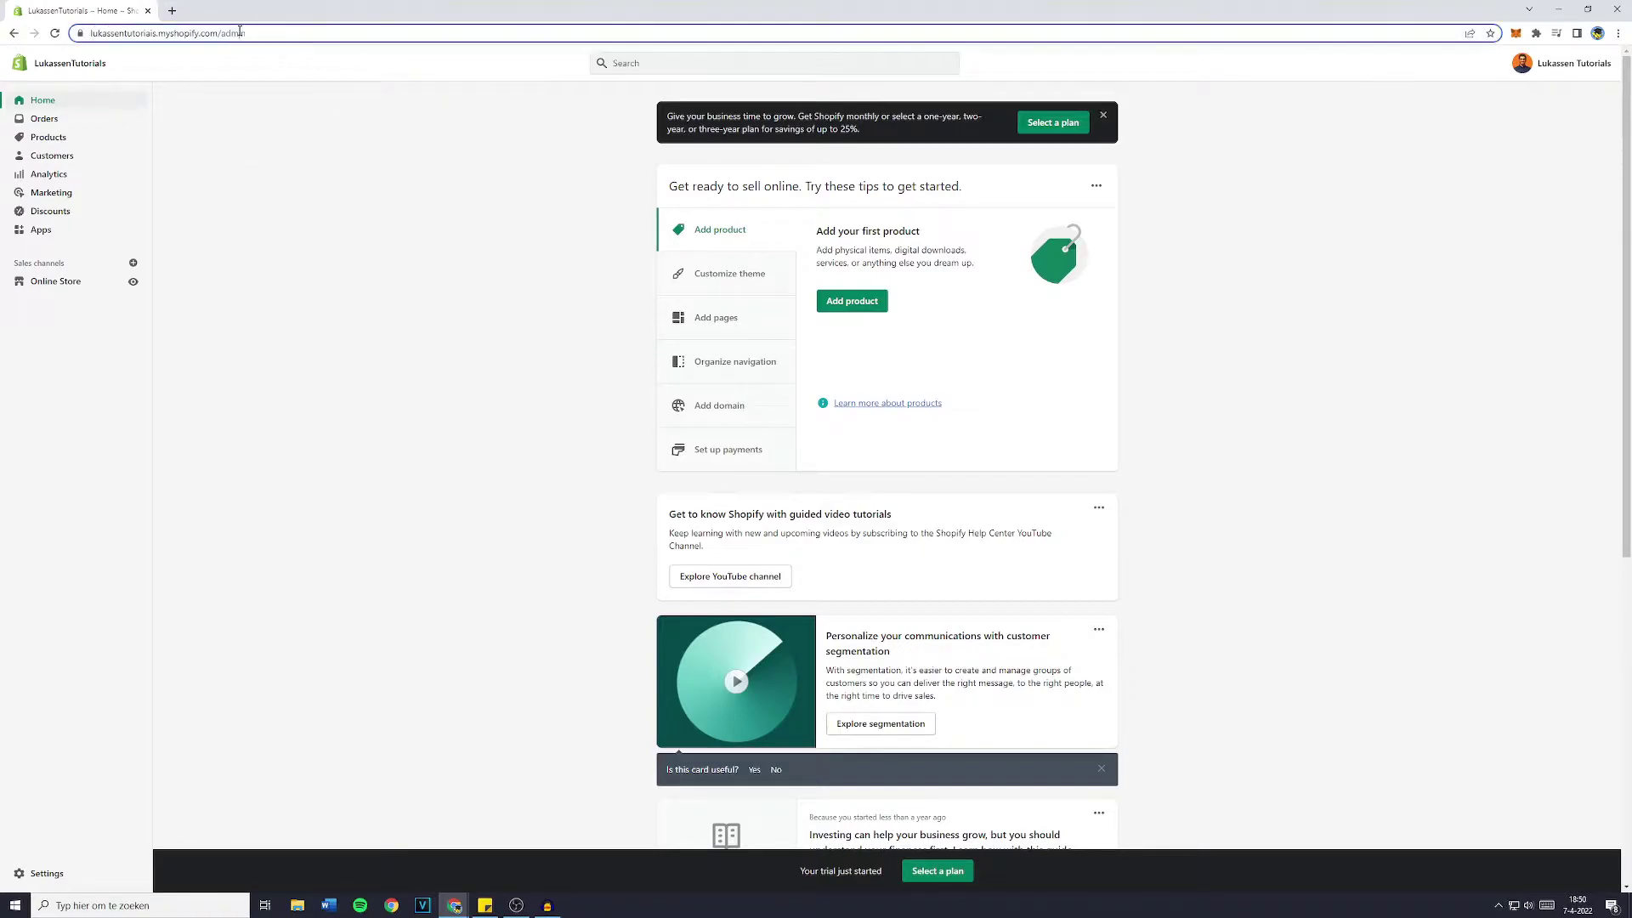
Select the admin portion of the store's web address in the address bar
left_click_drag(273, 34, 242, 33)
Go from the store's Apps page to the Shopify App Store home page
left_click(41, 230)
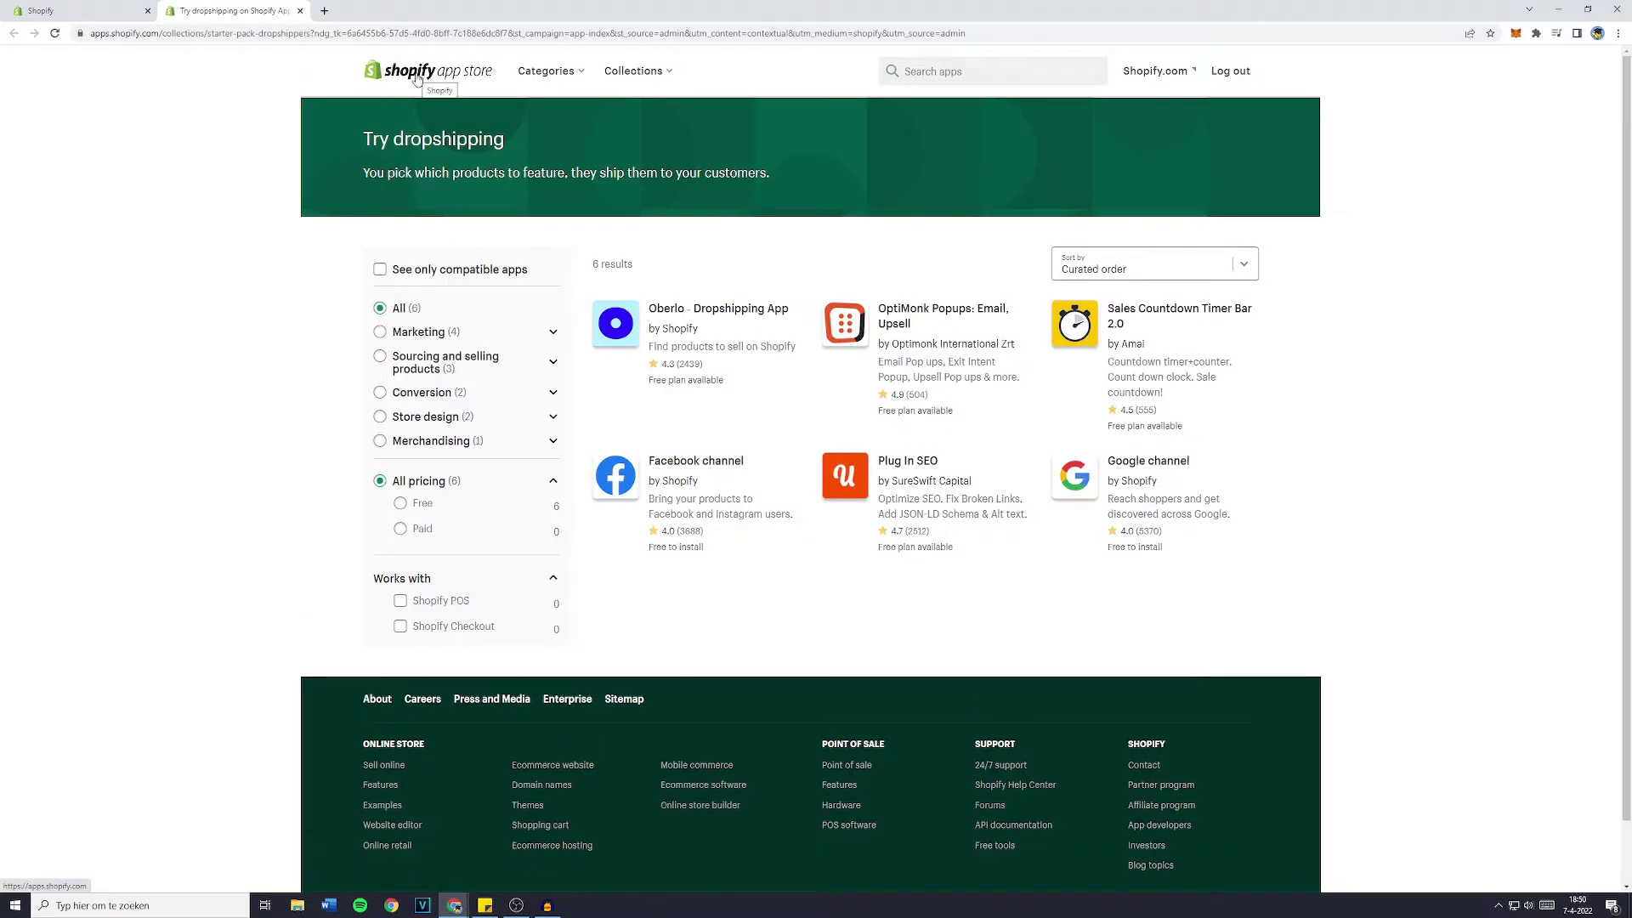
left_click(416, 77)
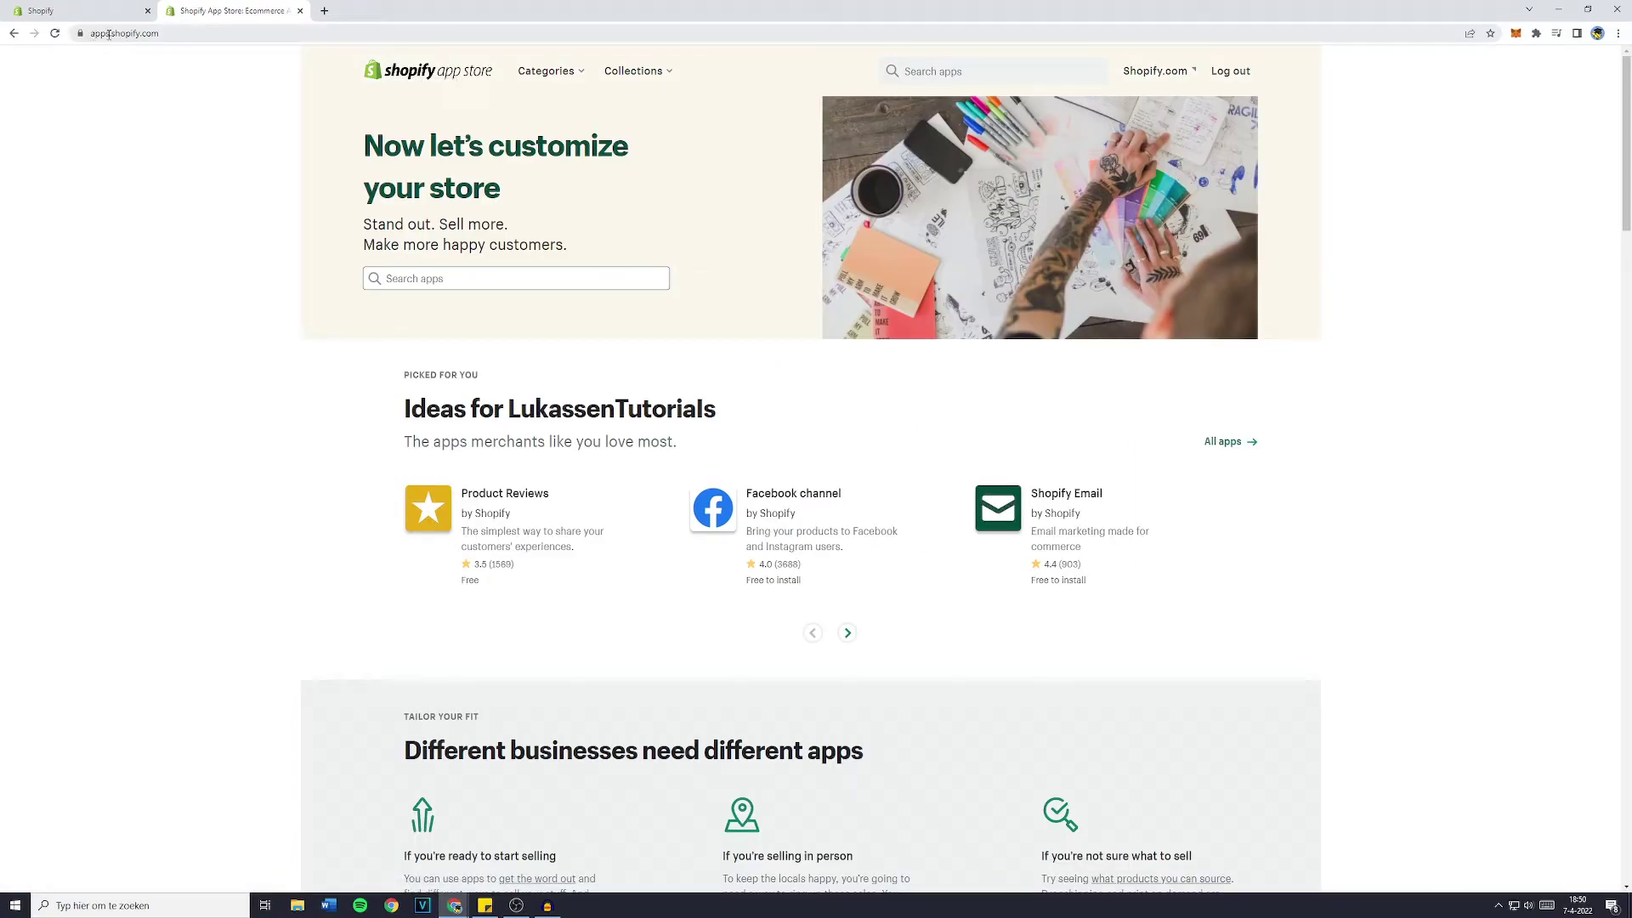
Choose Shopify Email from the App Store ideas and add it to the store
left_click(424, 278)
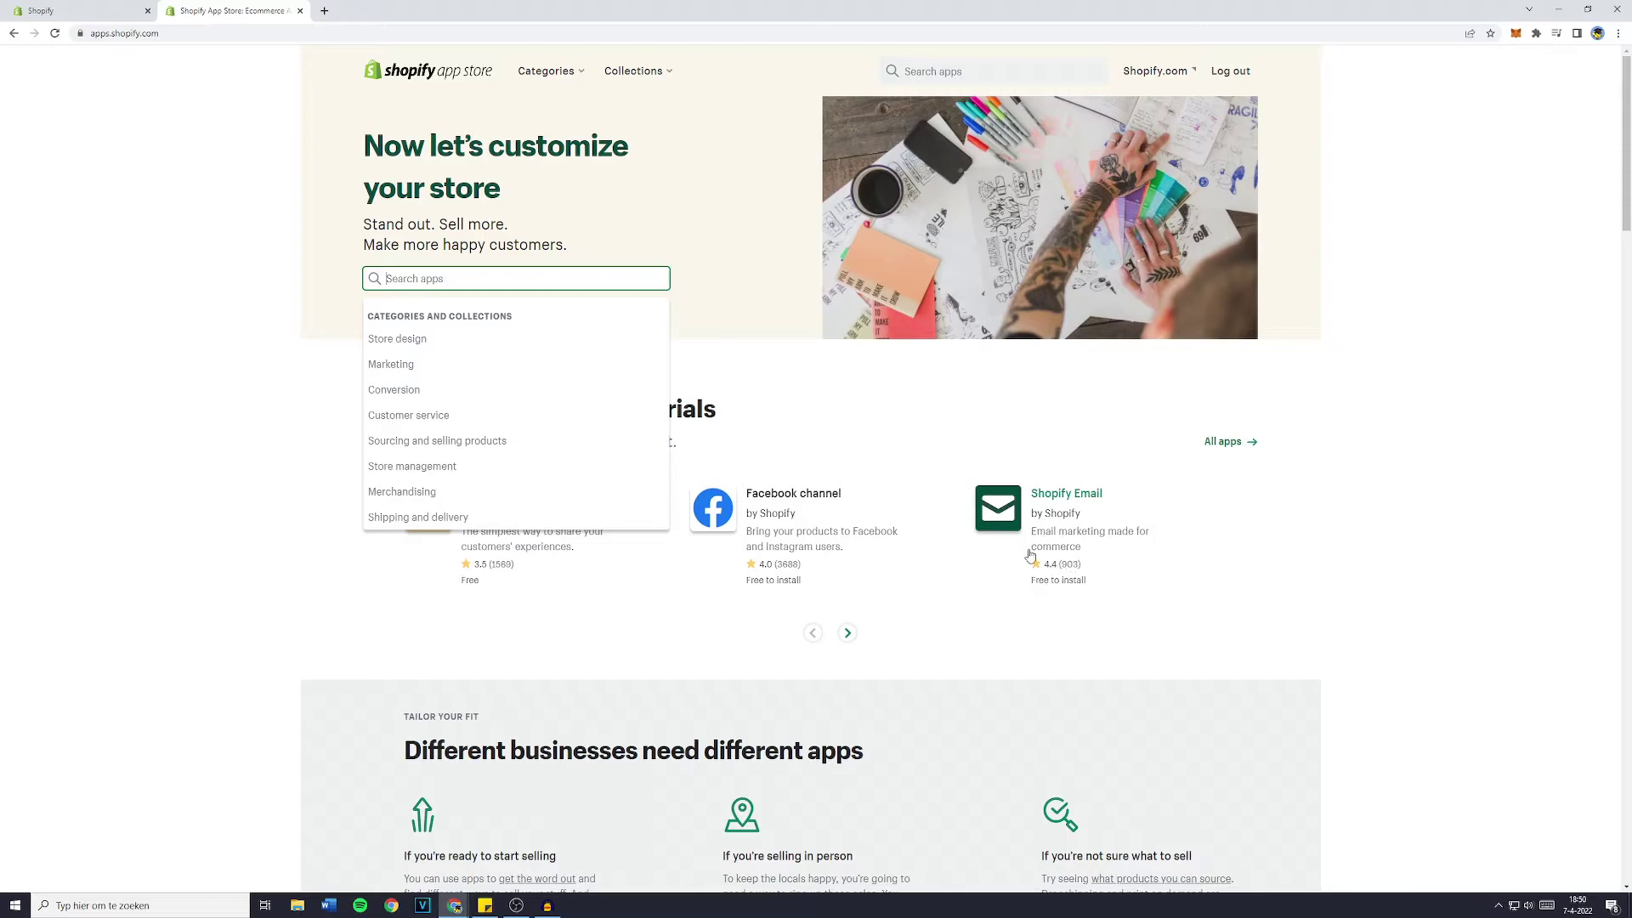
left_click(1016, 523)
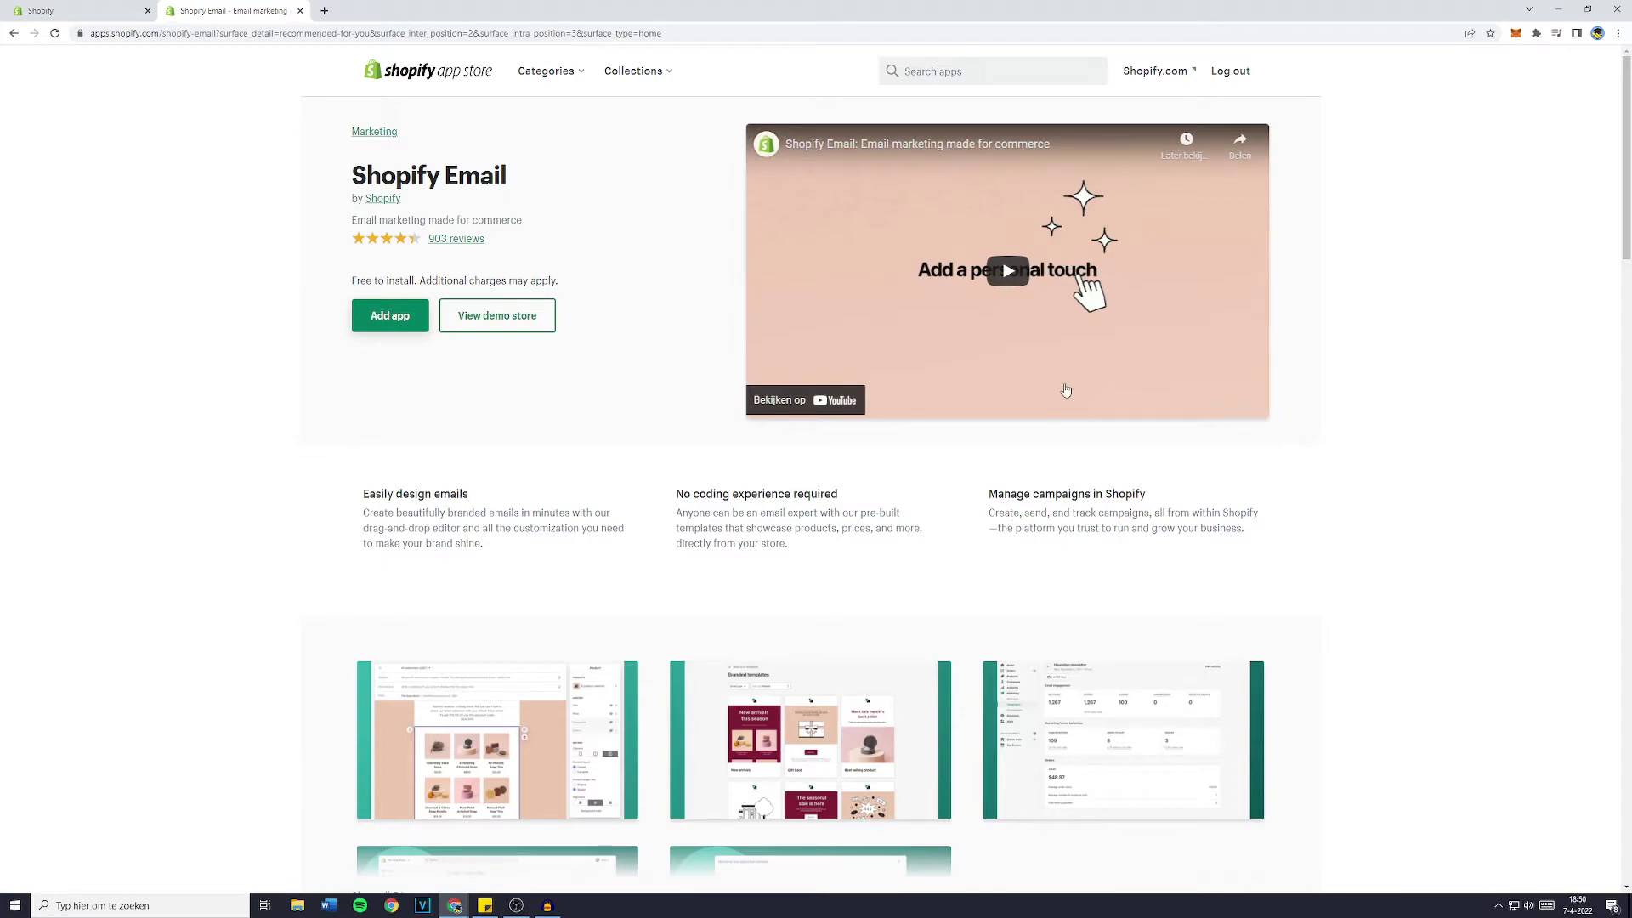
left_click(396, 322)
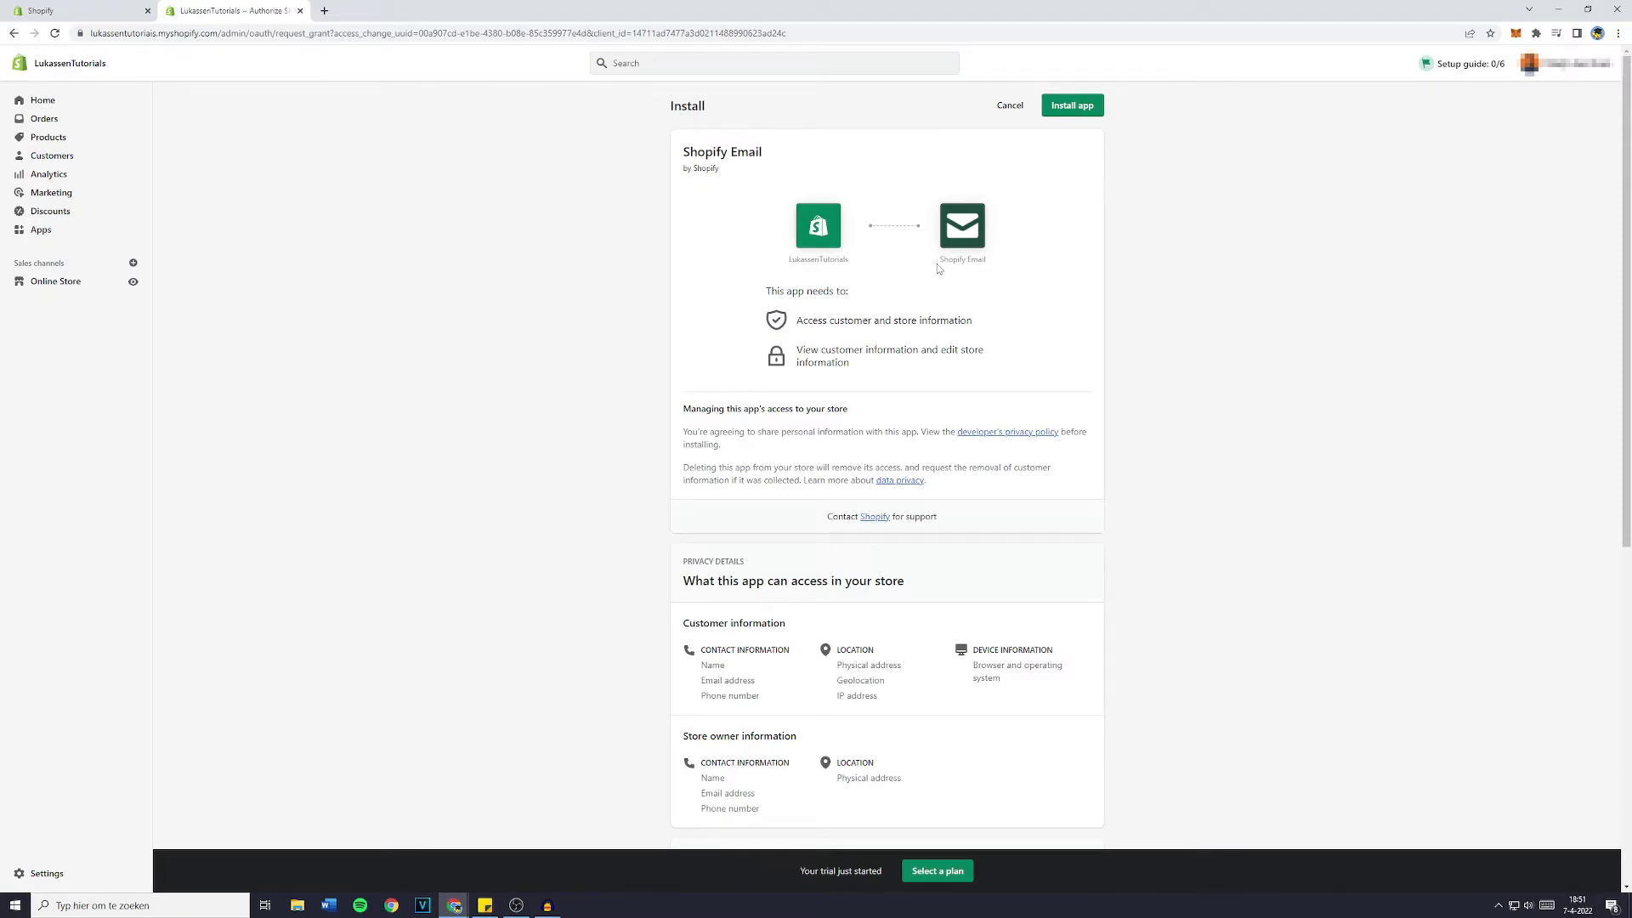
Confirm the Shopify Email installation from its permissions screen
left_click(1072, 104)
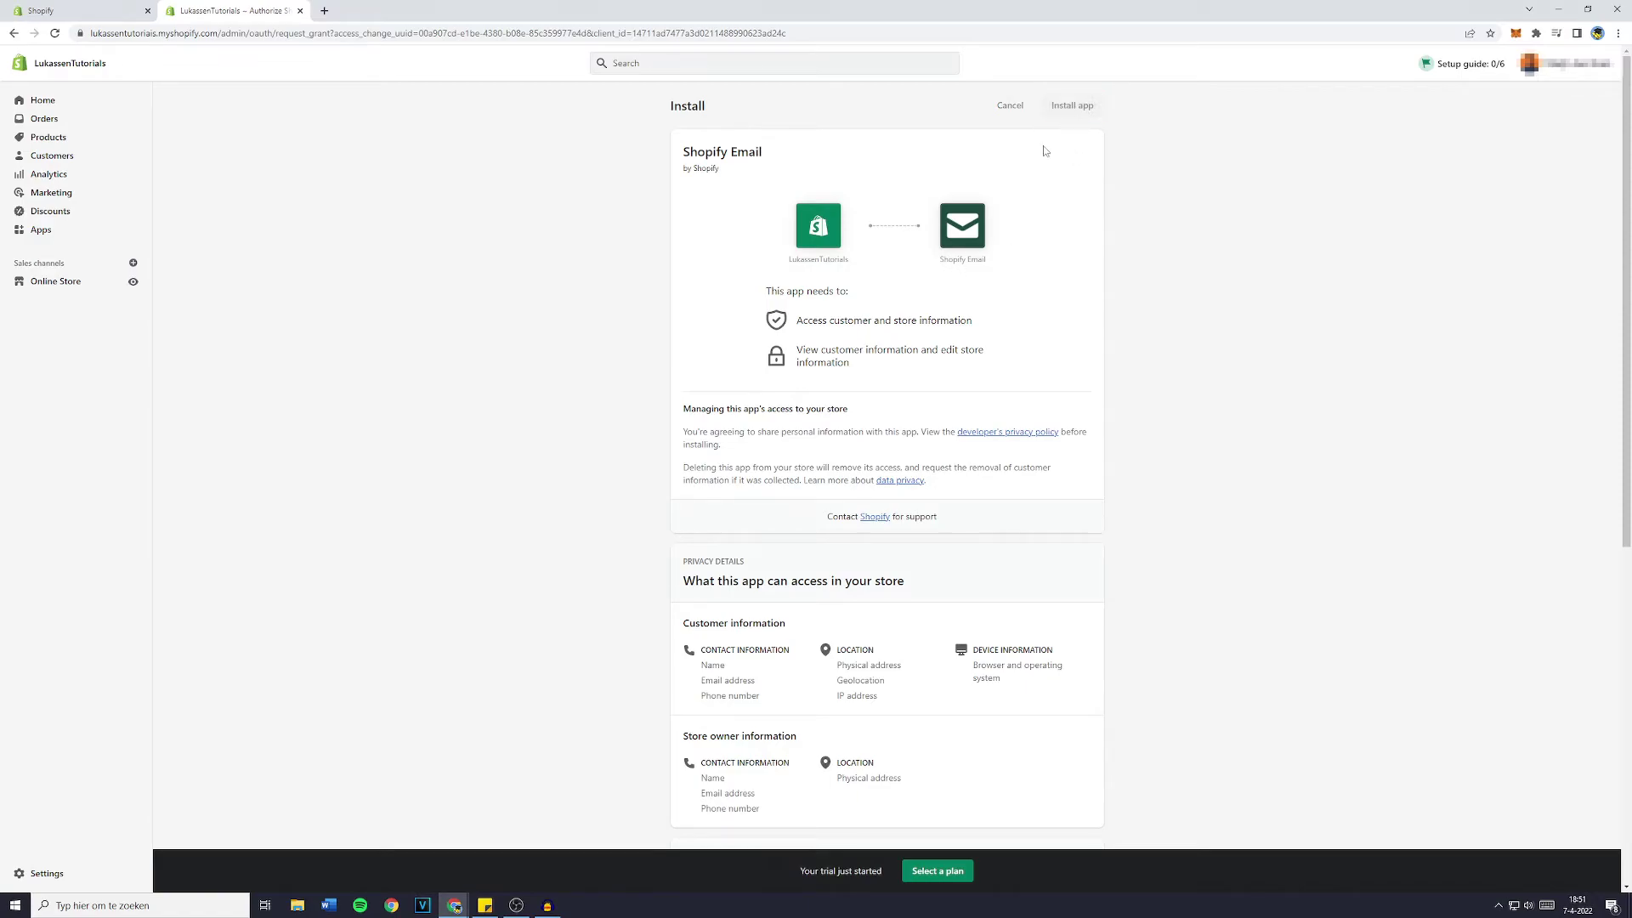